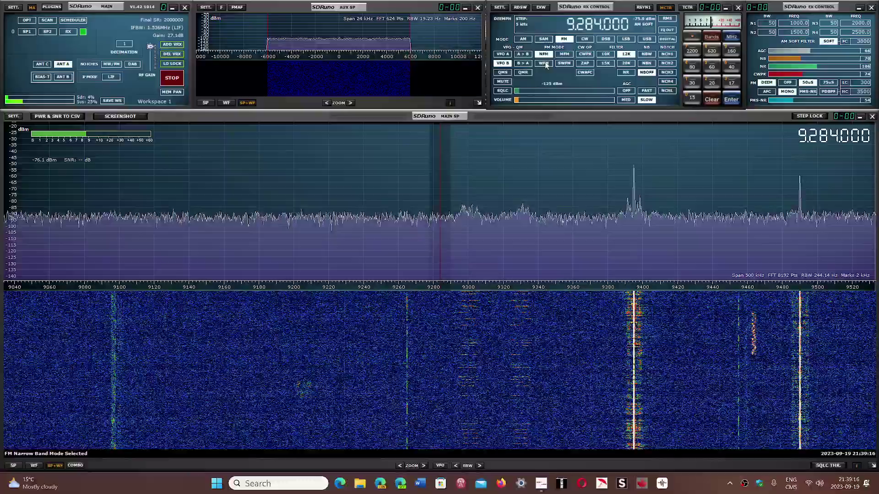
Step: Try wide FM with the 192K filter and return to narrow FM with the 12K filter
click(544, 65)
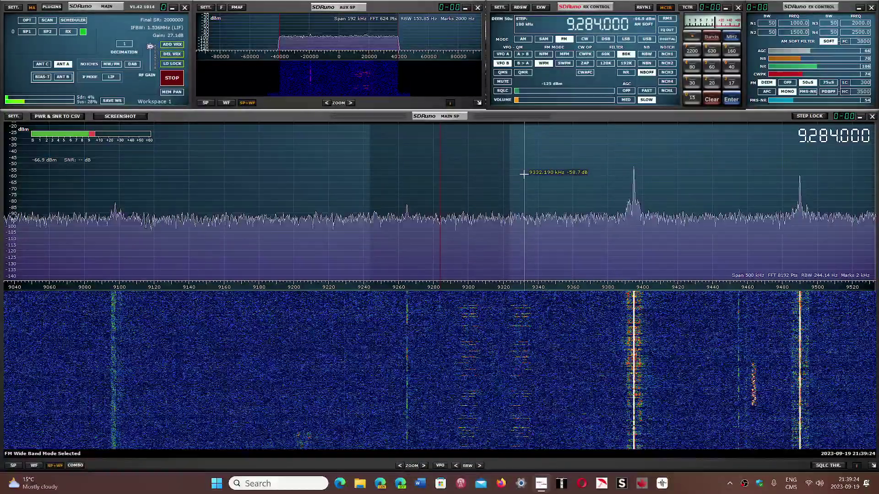
click(627, 64)
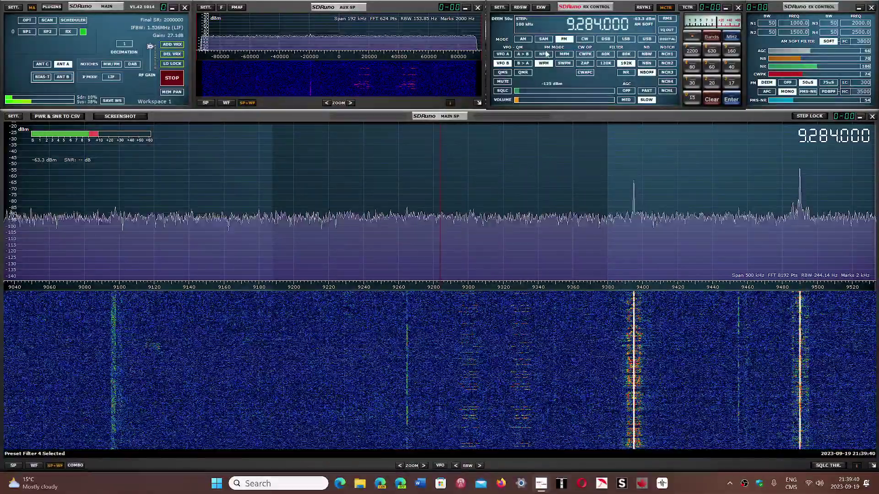
click(546, 55)
click(626, 54)
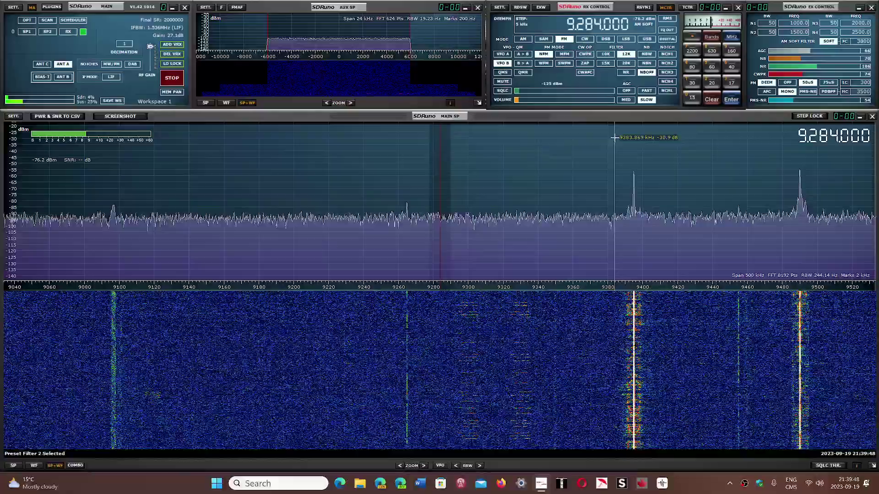
Step: Tune the VFO to 26.009 MHz in narrow FM
text(1000)
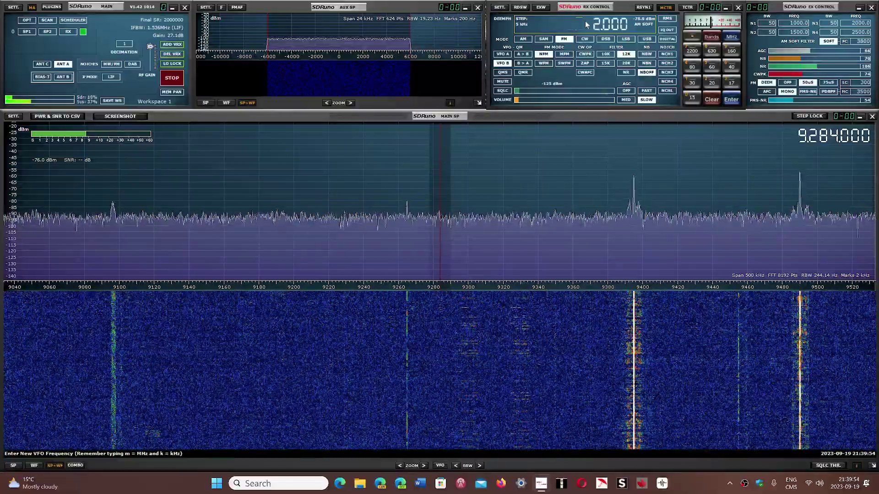
text(600)
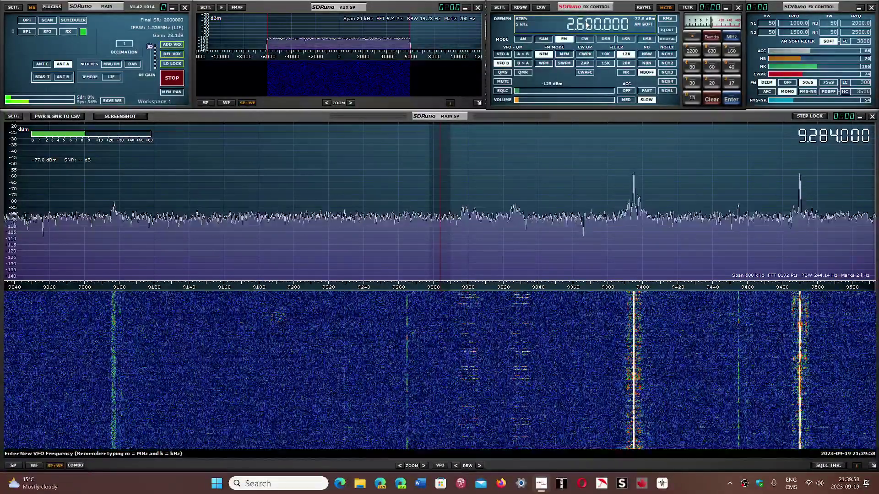
text(9)
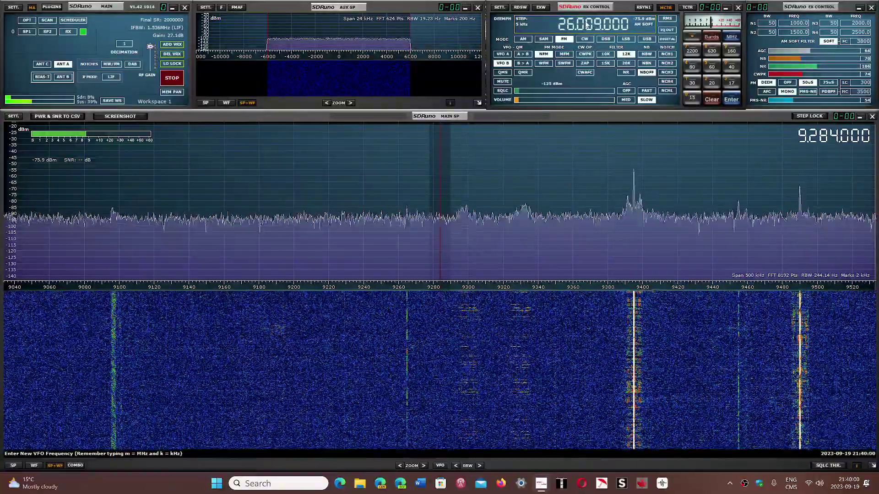
key(Return)
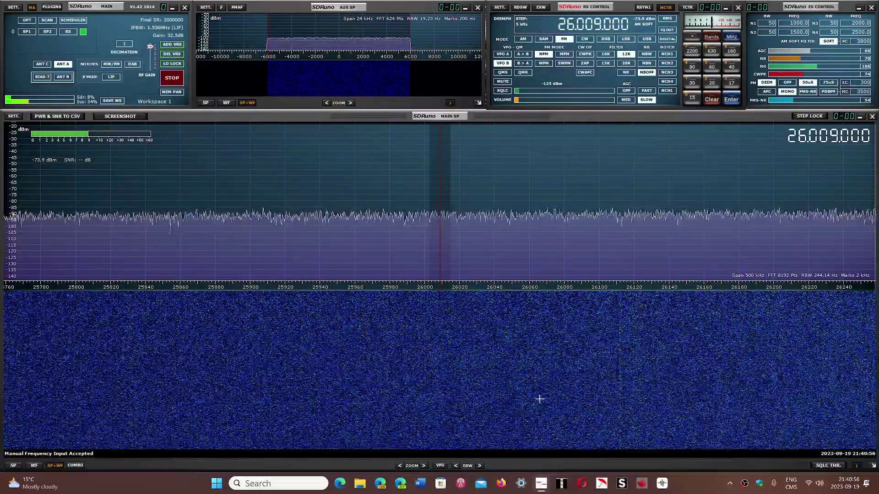
Step: Retune the VFO to 26.500 MHz
click(580, 24)
text(1000)
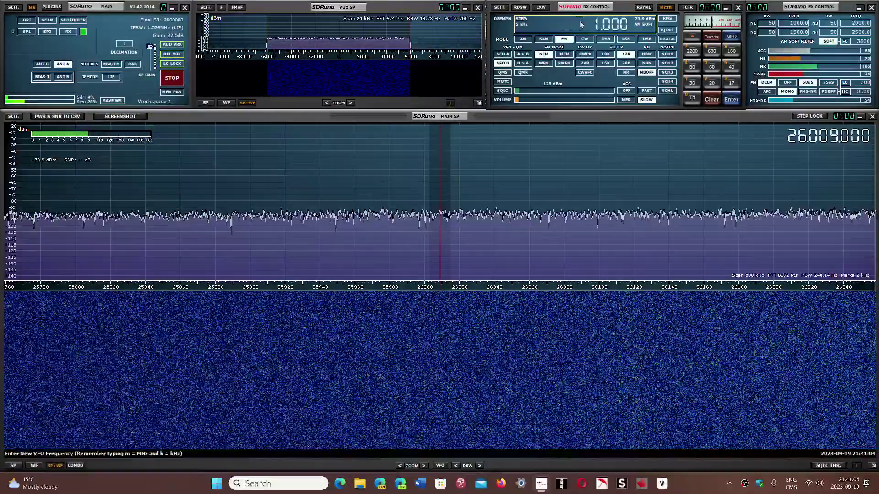
text(2)
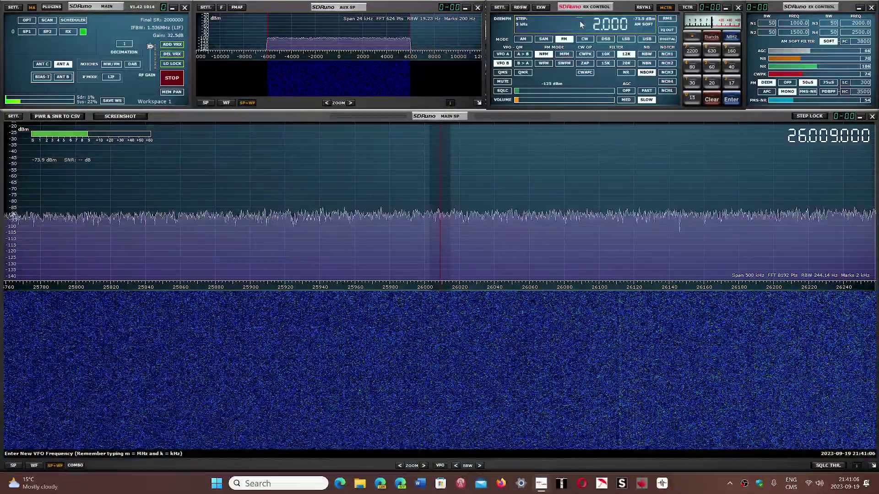
text(6.500)
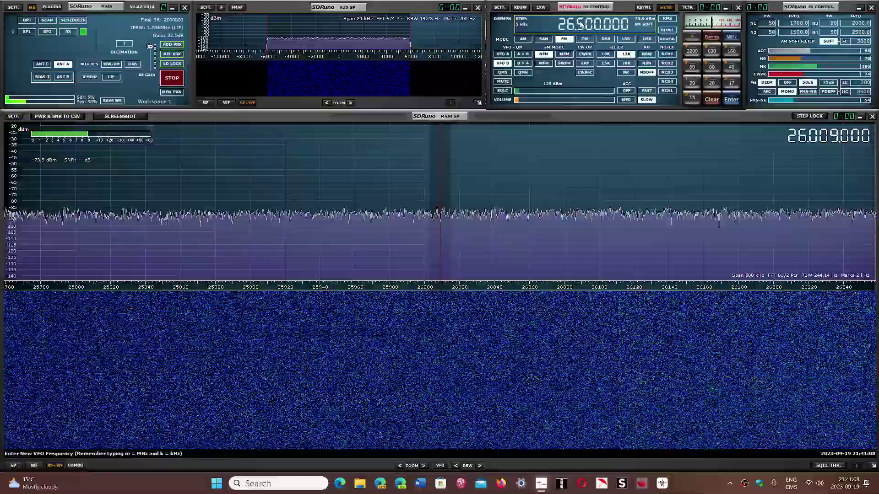
key(Return)
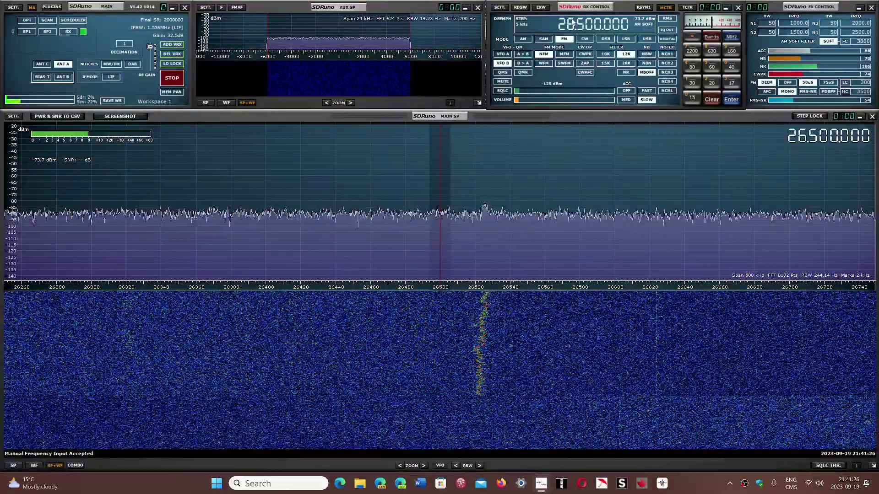
Step: Tune the VFO to 28.600 MHz
click(572, 21)
text(1000)
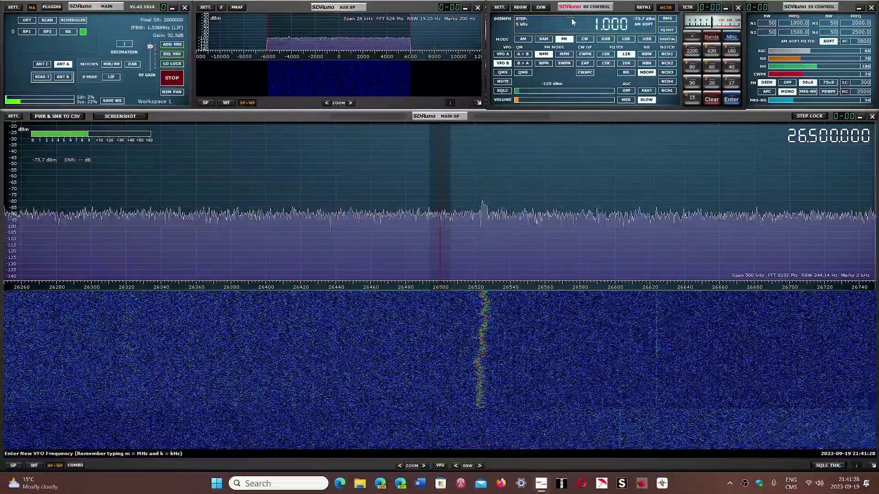
key(BackSpace)
text(28)
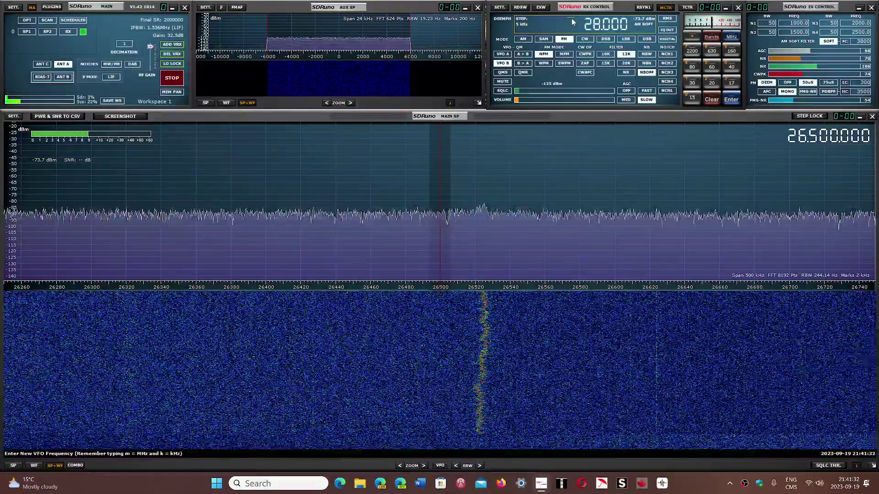
text(600)
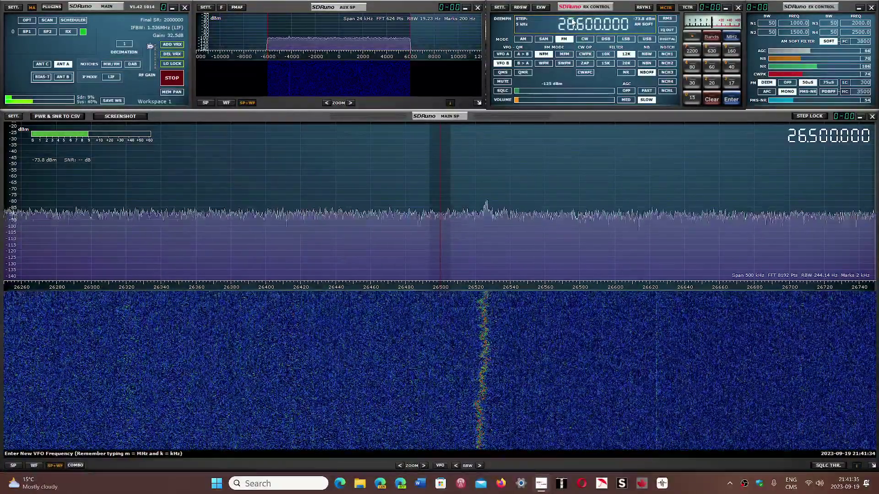
key(Return)
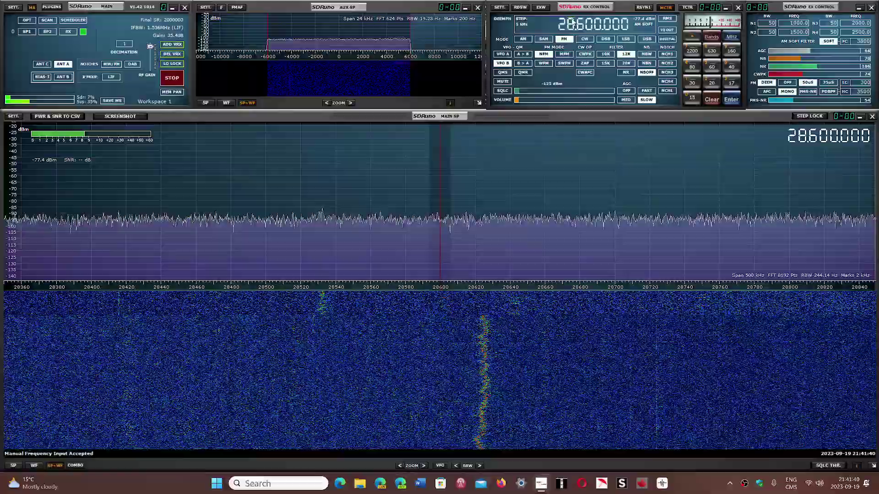
Step: Set the VFO frequency to 29.500 MHz
text(1)
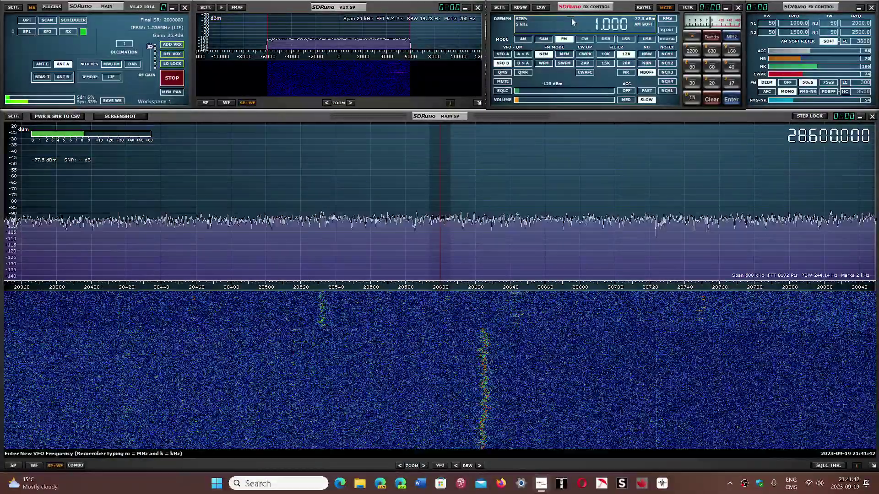
text(2)
text(9.5m)
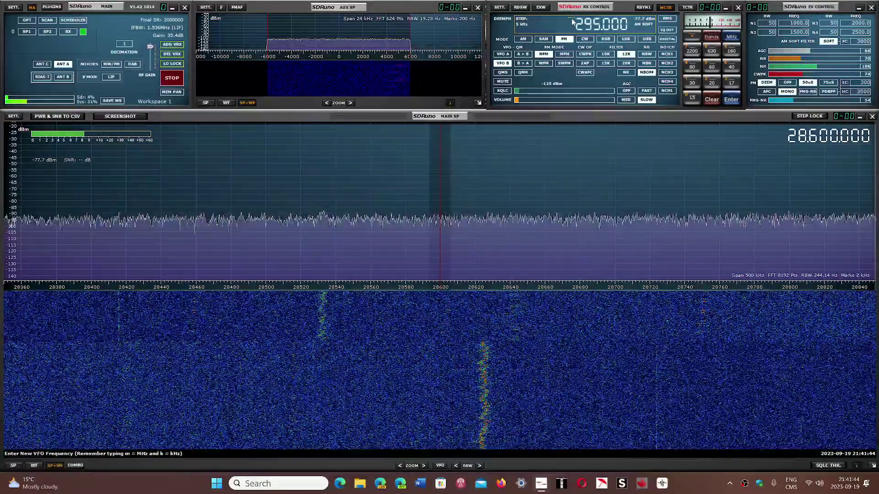
key(Return)
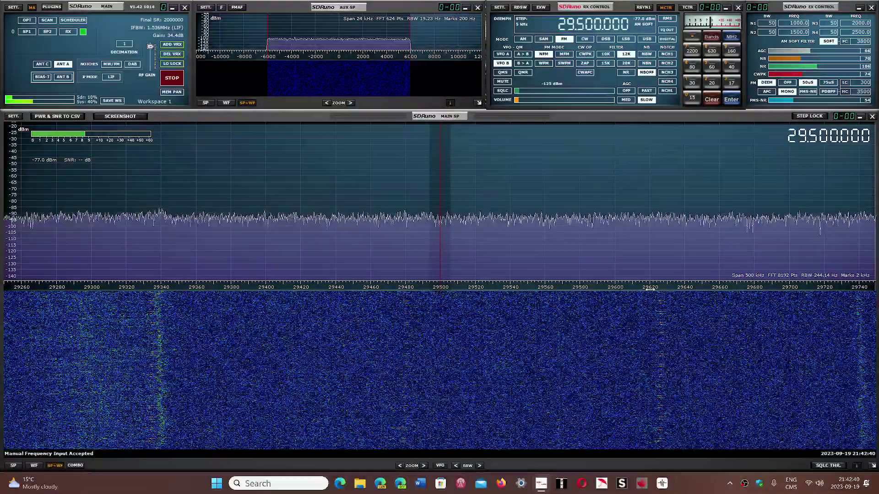
Step: Tune to 29.510 MHz by picking a spot just above the current frequency in the main spectrum
drag(758, 329, 776, 349)
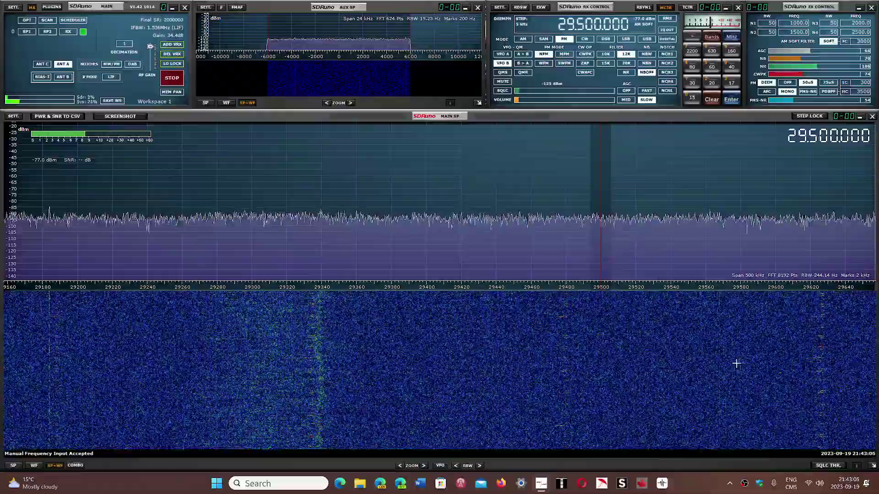
click(605, 43)
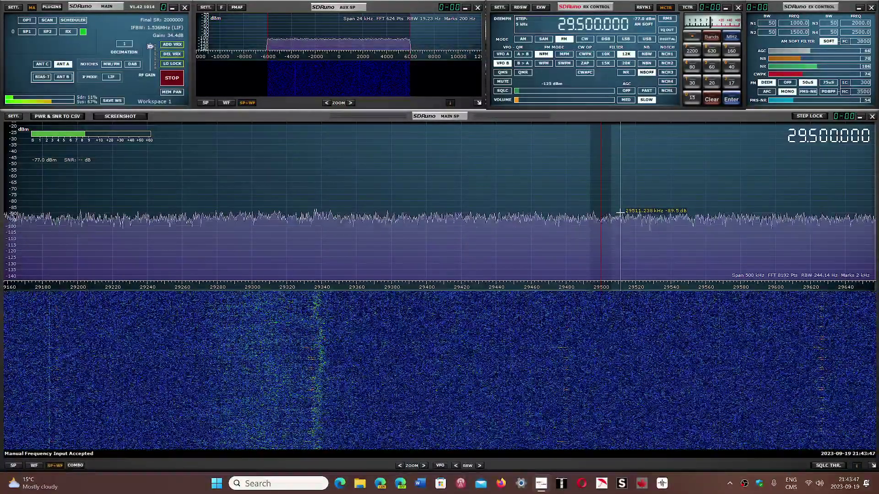
click(620, 212)
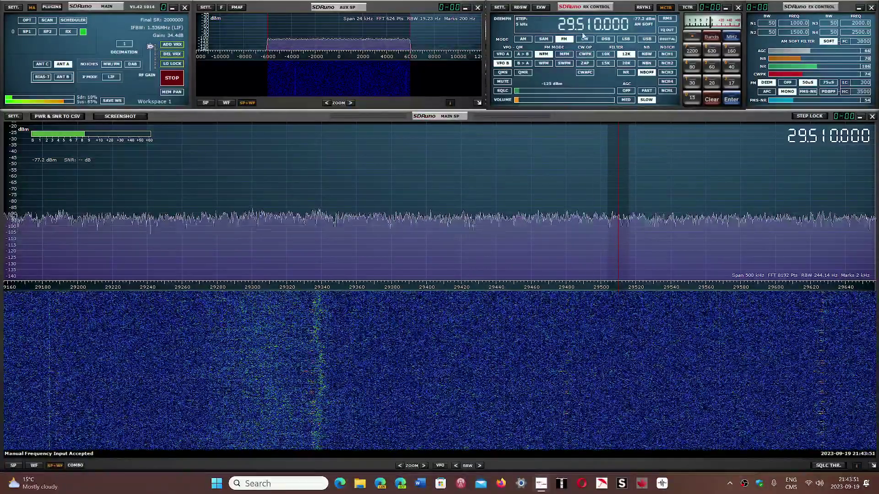
Step: Enter 28.450 MHz as the new VFO frequency
click(579, 23)
text(1000)
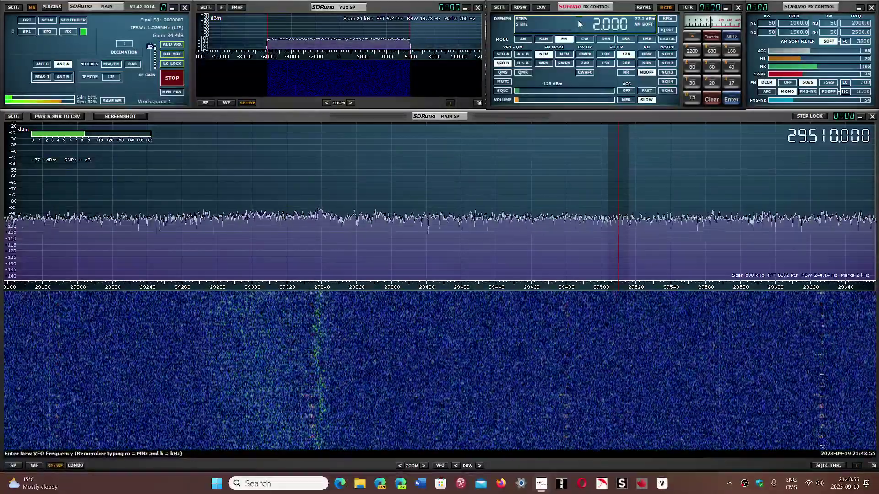
text(8450)
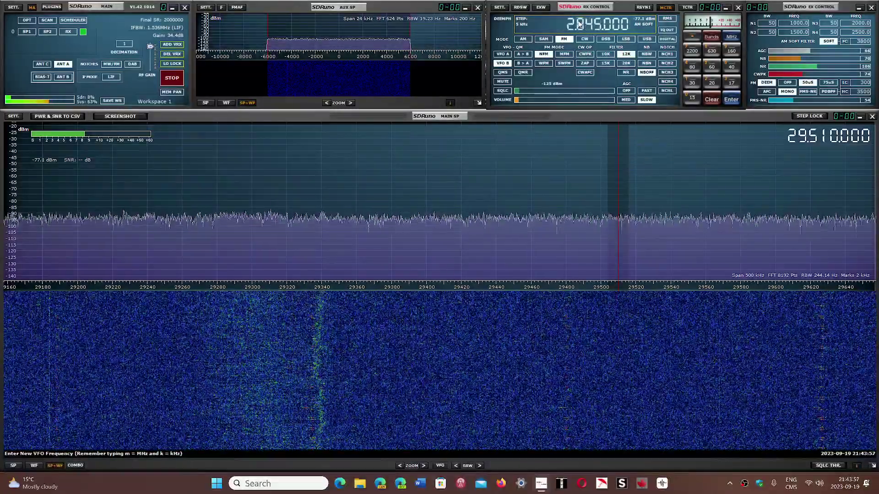
key(Return)
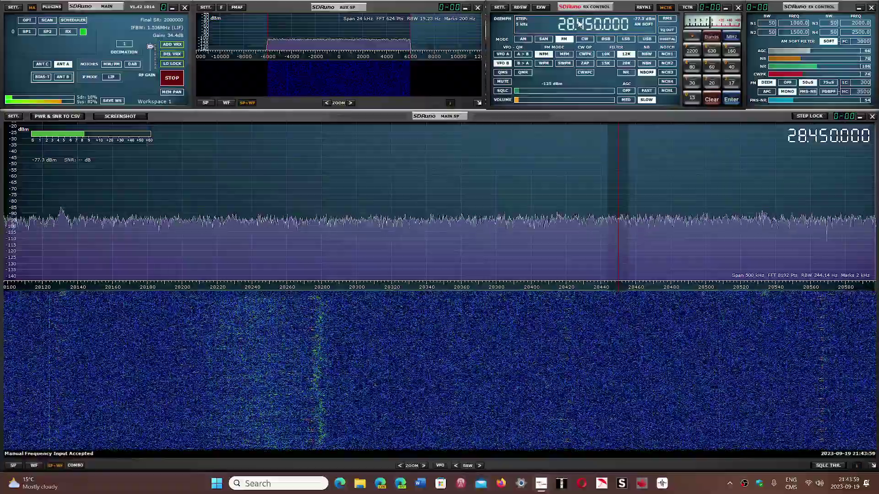
Step: Tune the VFO to 29.450 MHz and step it down to 29.447 MHz
text(1)
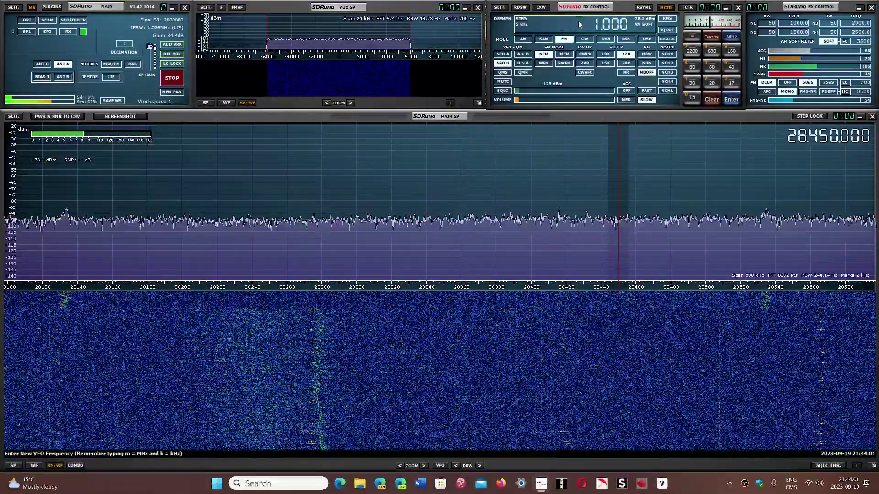
text(294)
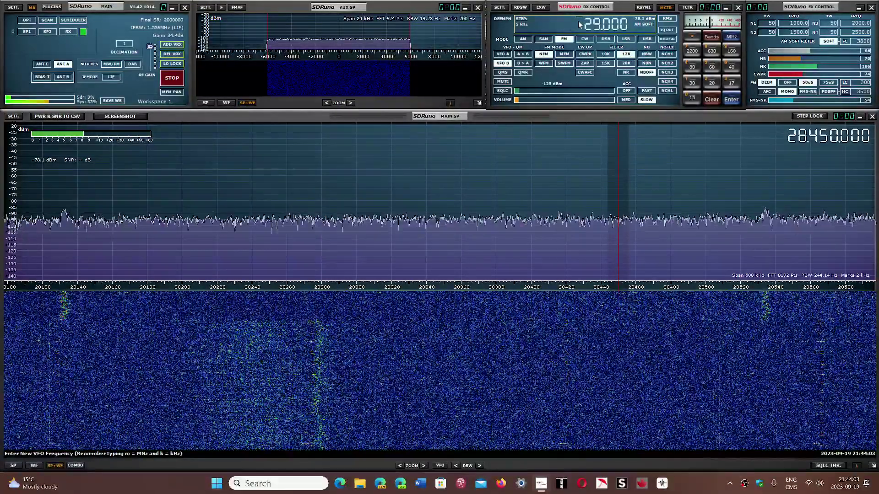
text(50)
key(Return)
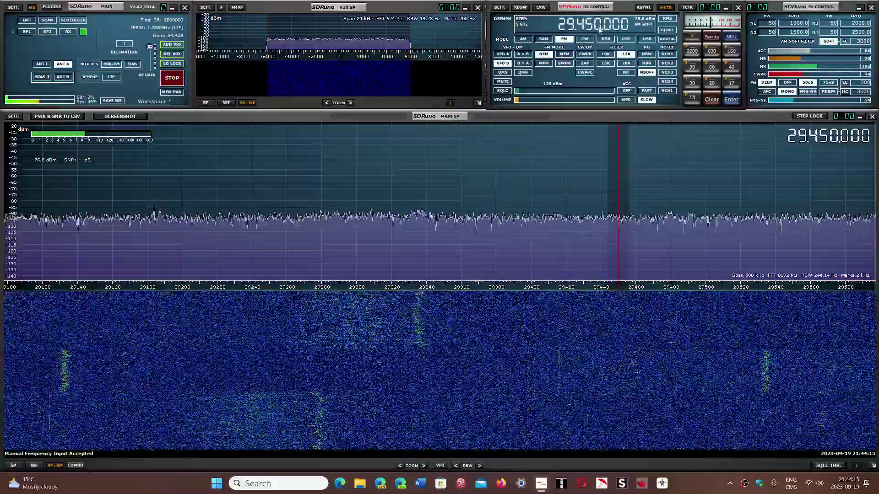
scroll(600, 27, down, 3)
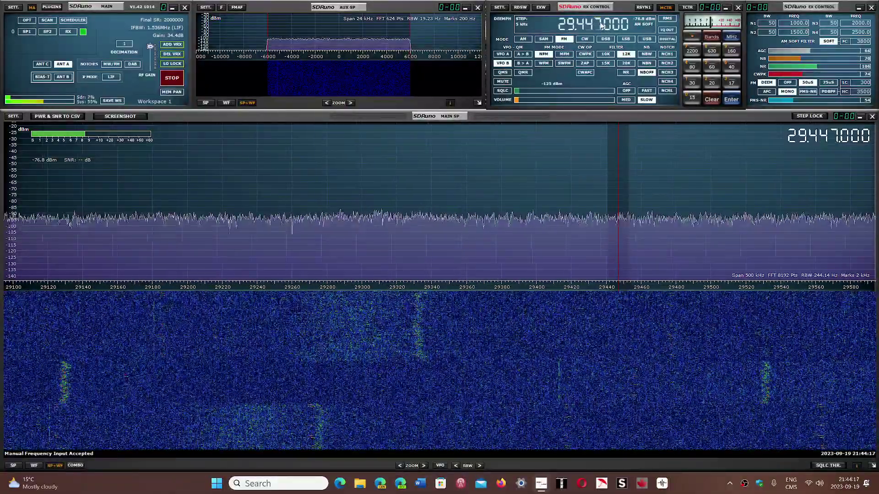